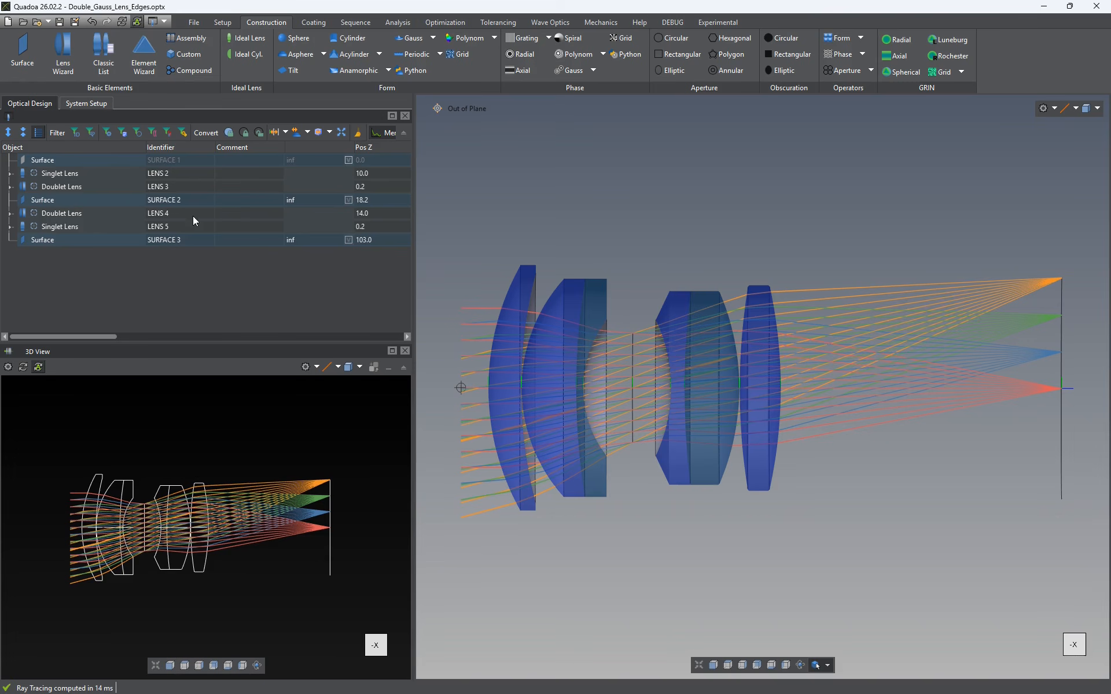
Open the lens settings of singlet LENS 2 and enable symmetric non-optical surfaces
left_click(83, 173)
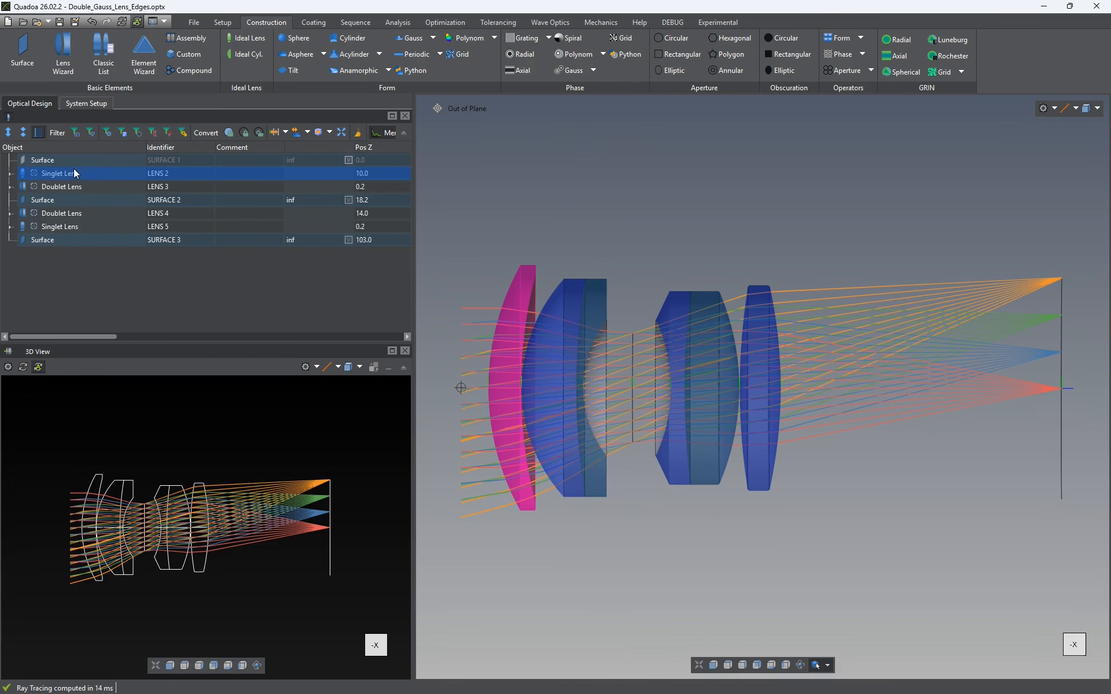
left_click(33, 174)
left_click_drag(487, 234, 227, 252)
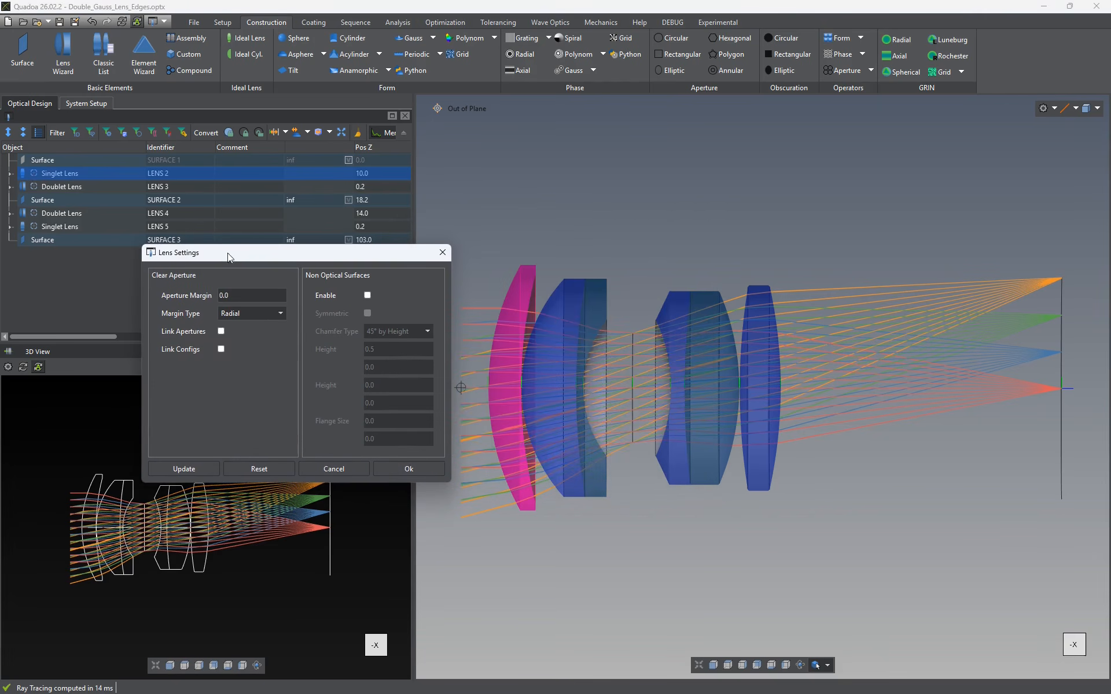
left_click(368, 296)
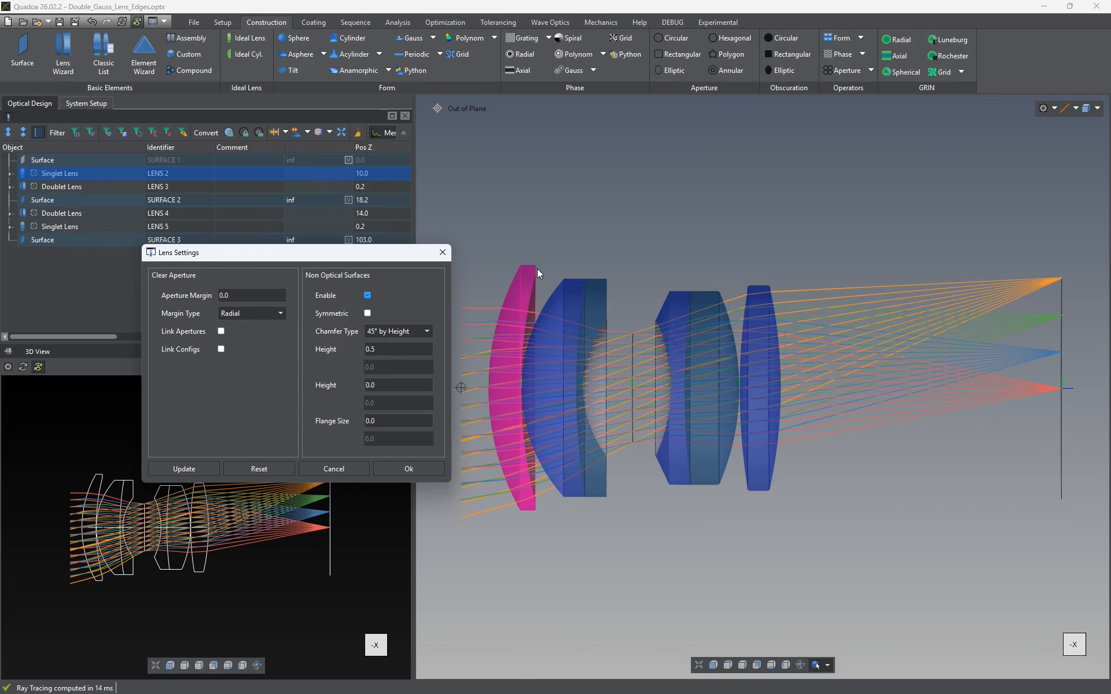
left_click(368, 313)
Give LENS 2 a 45° by Height chamfer with a height of 1.5 and apply the lens settings
left_click(407, 334)
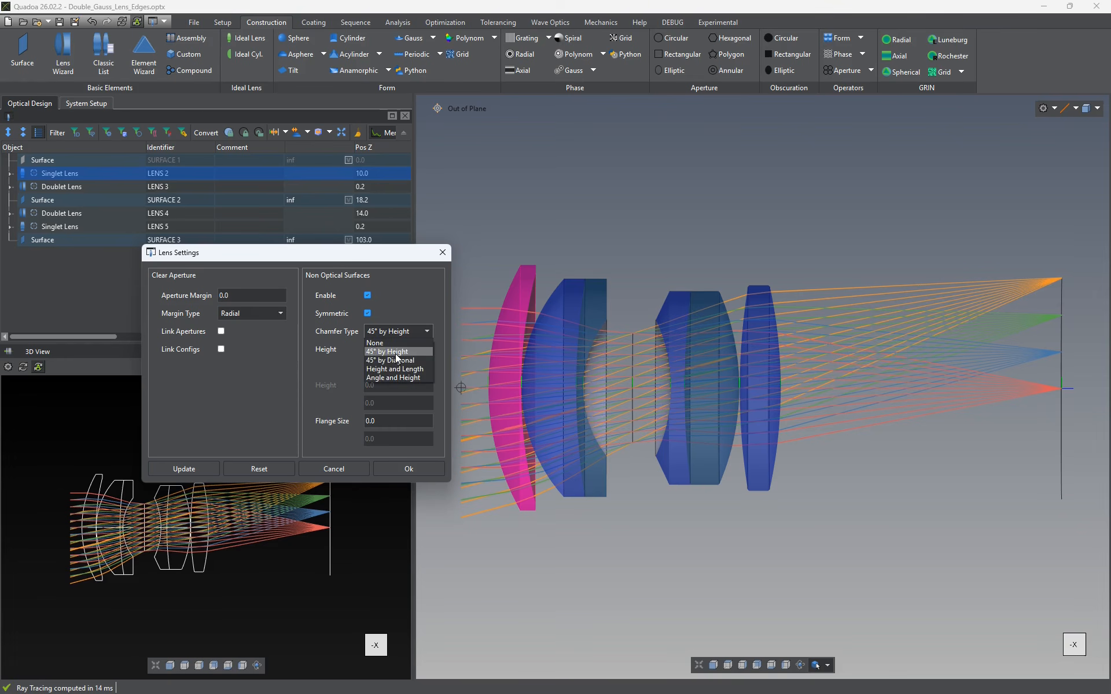
left_click(396, 351)
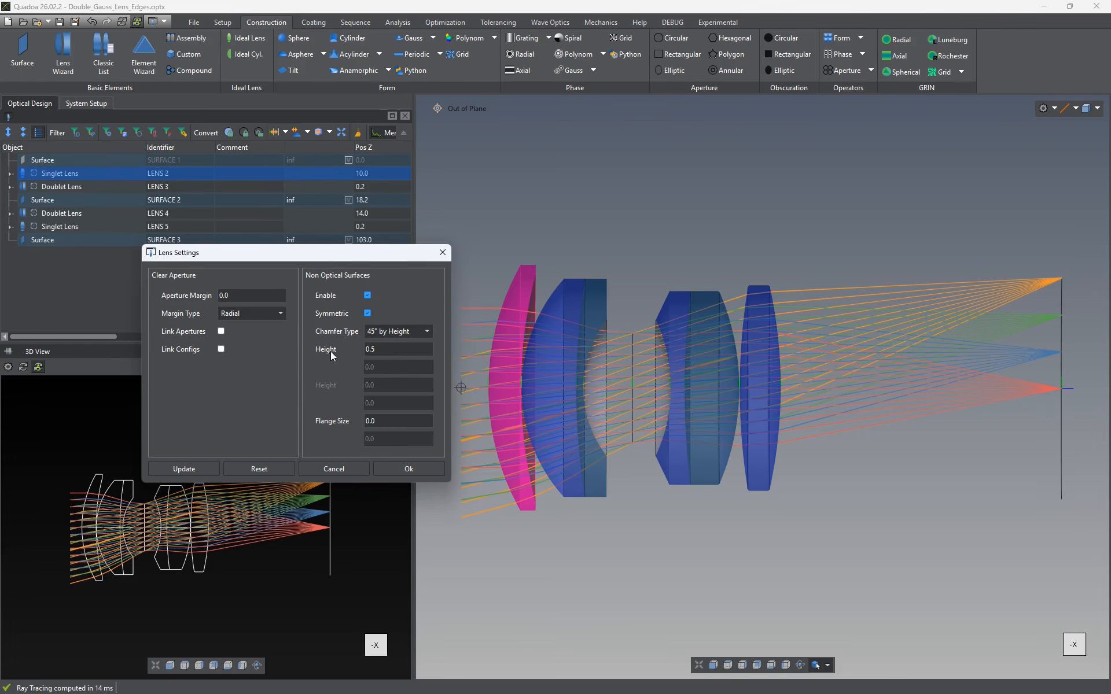
double_click(398, 349)
type("1,5")
left_click(186, 469)
left_click(408, 469)
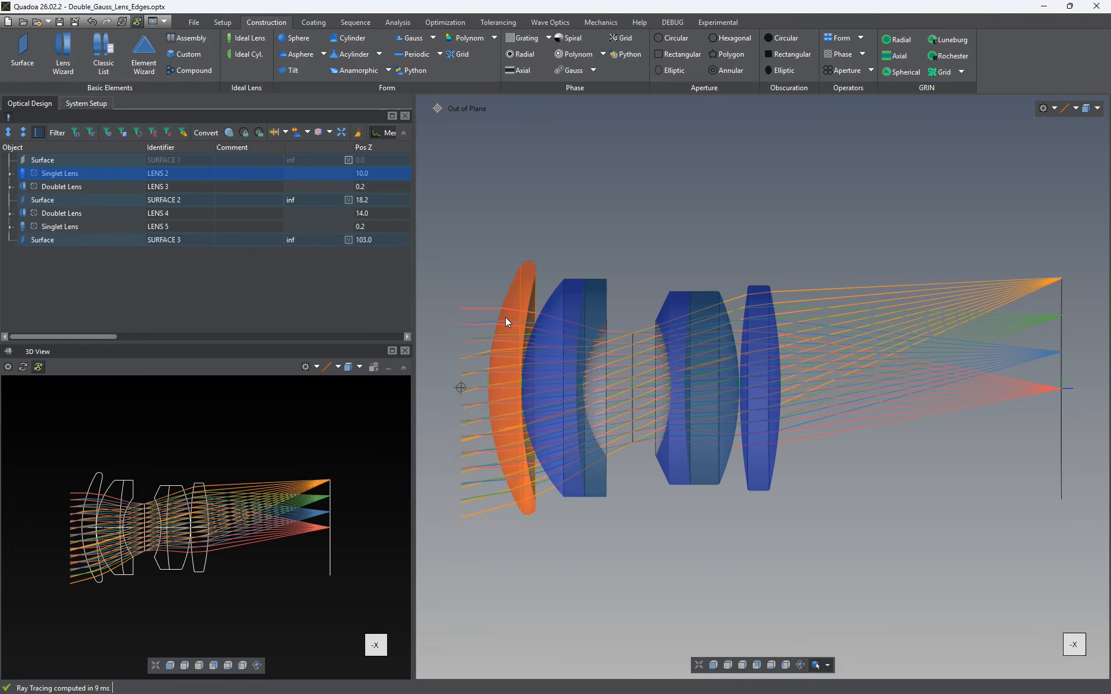
Examine the chamfered rim of LENS 2 up close in the shaded and wireframe views
scroll(525, 266, "up", 10)
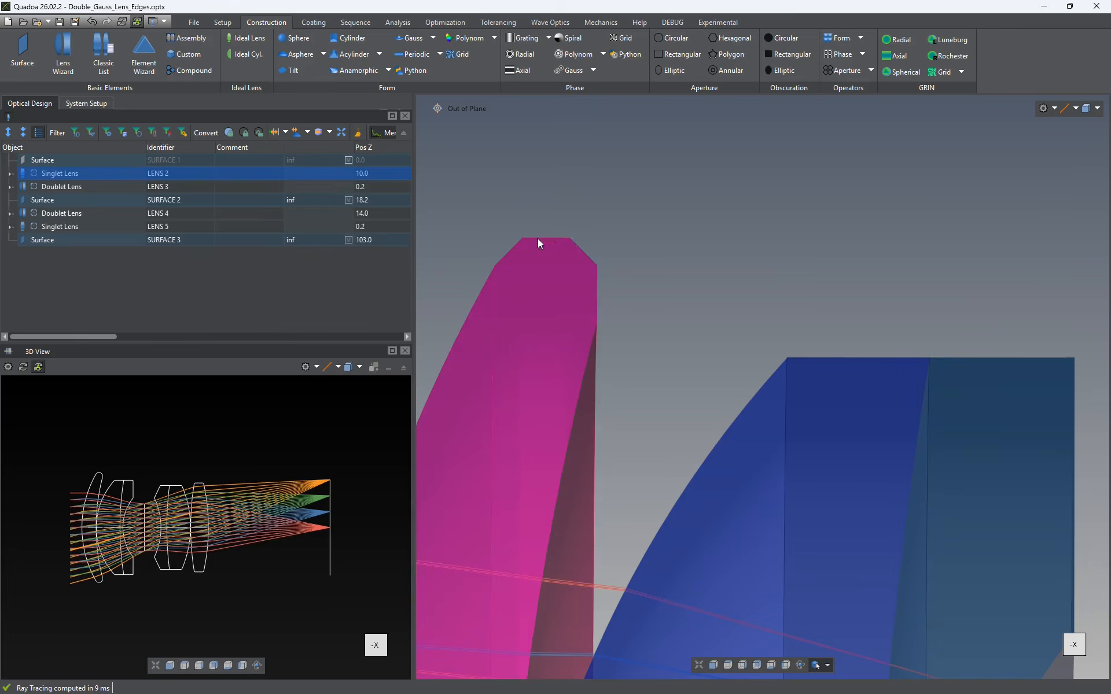
scroll(105, 480, "up", 10)
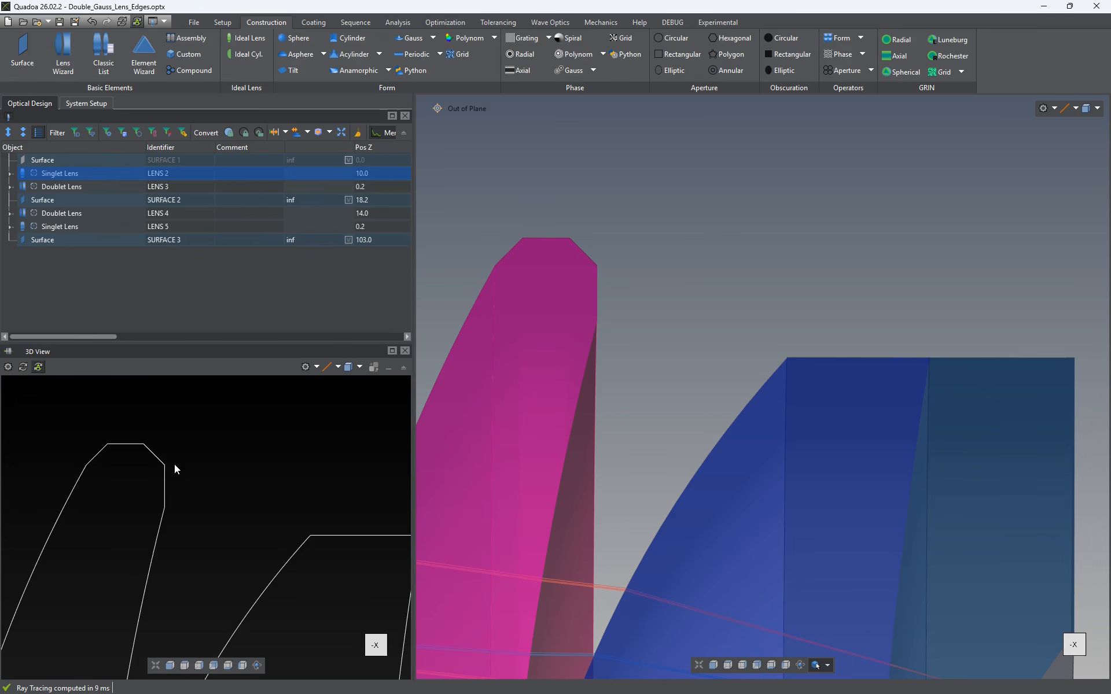
scroll(689, 287, "down", 8)
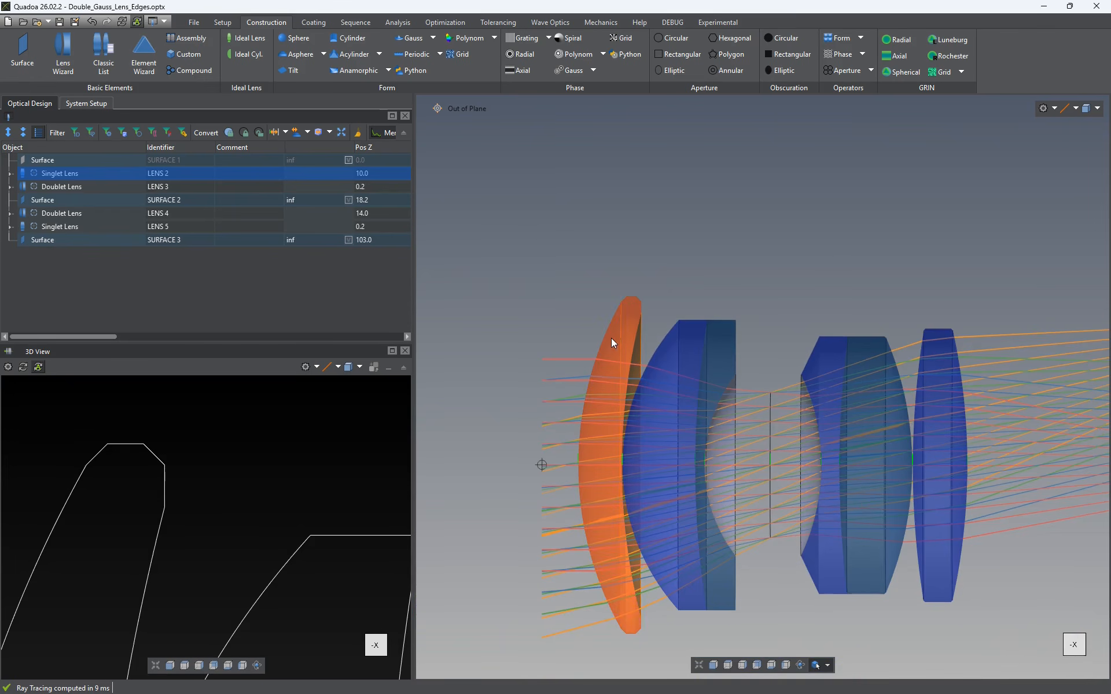
scroll(615, 318, "up", 6)
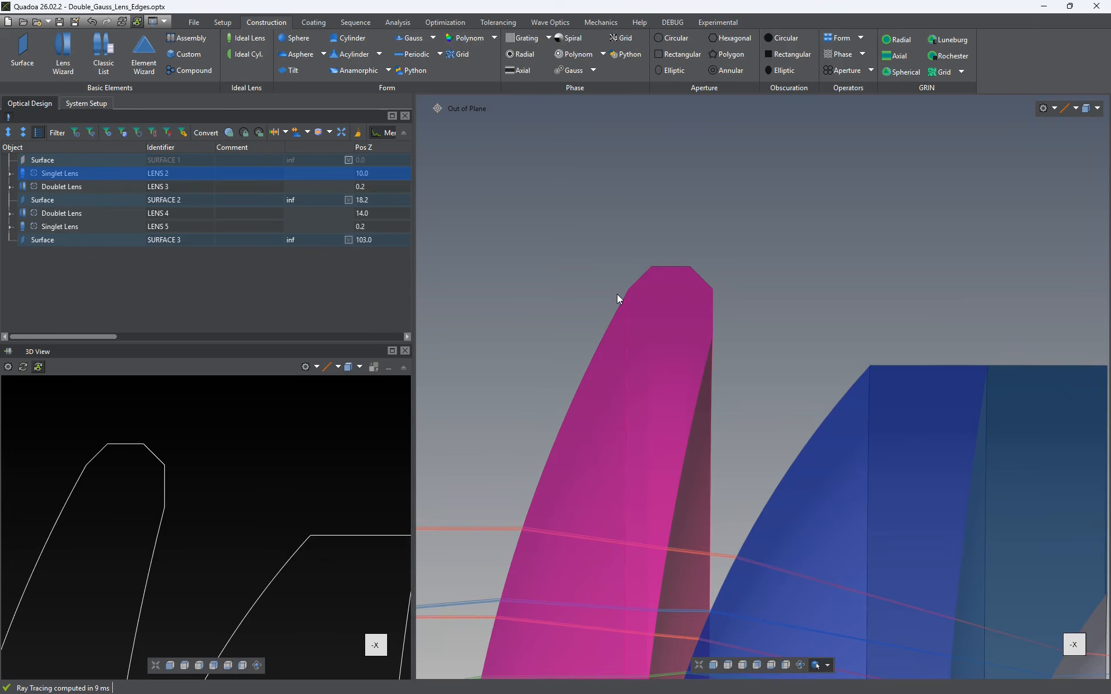
scroll(617, 294, "down", 2)
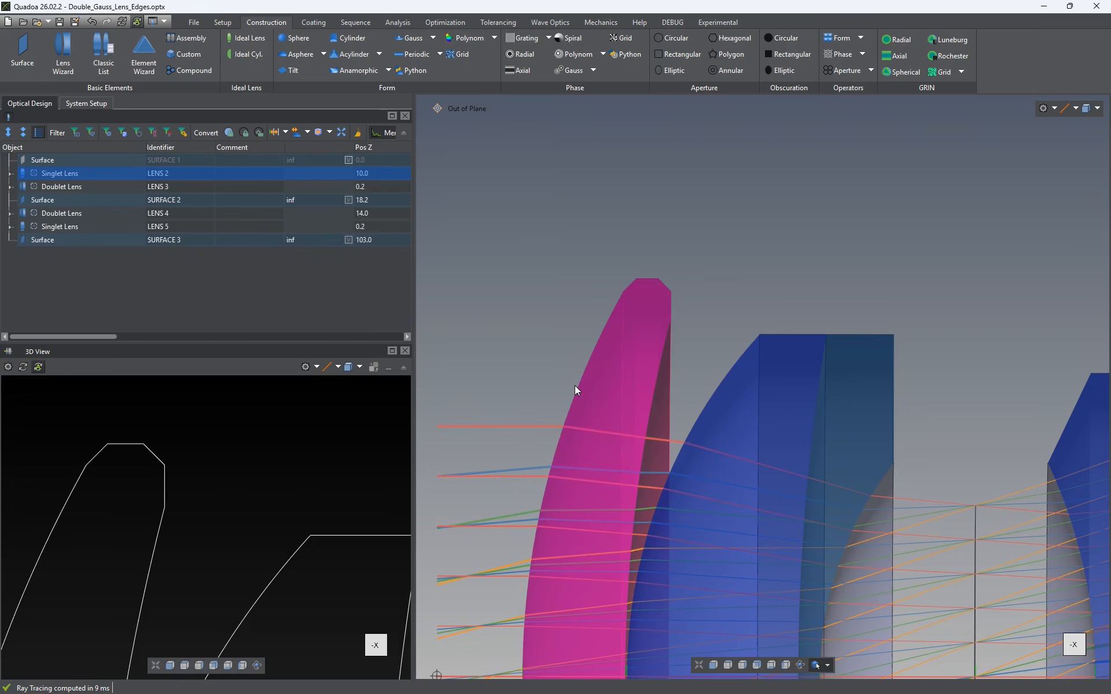
scroll(518, 356, "down", 5)
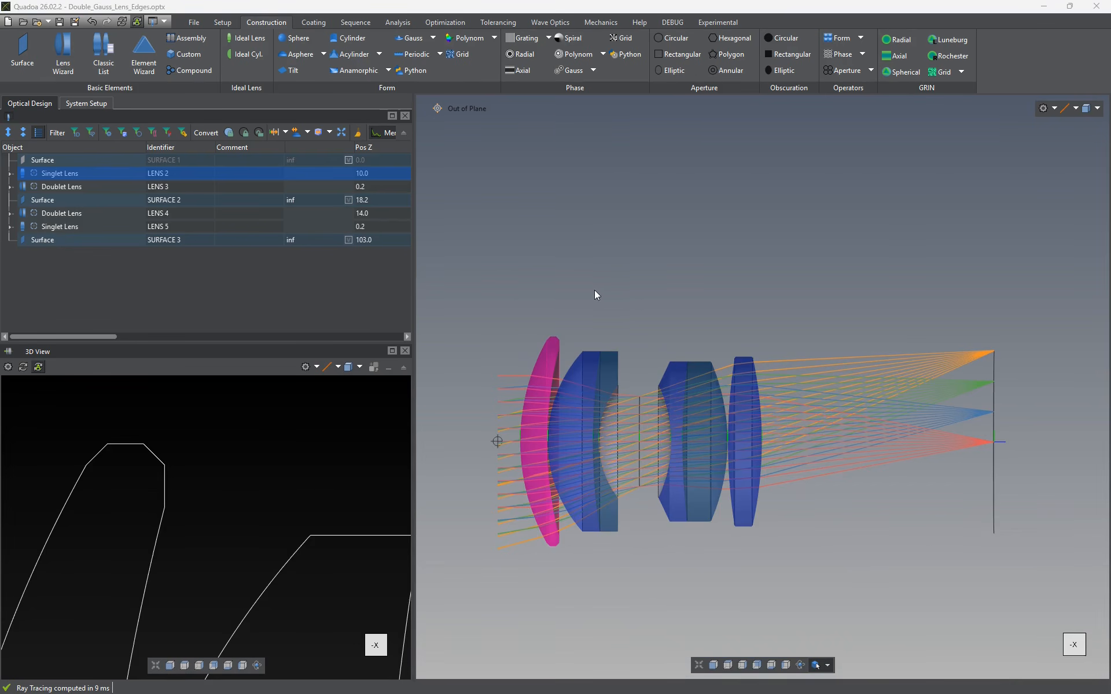
Enable non-optical surfaces on doublet LENS 3, applying its Height and Length chamfers of 0.5 by 0.5 and 15.5 by 5.0, and inspect the rear edge
left_click(588, 369)
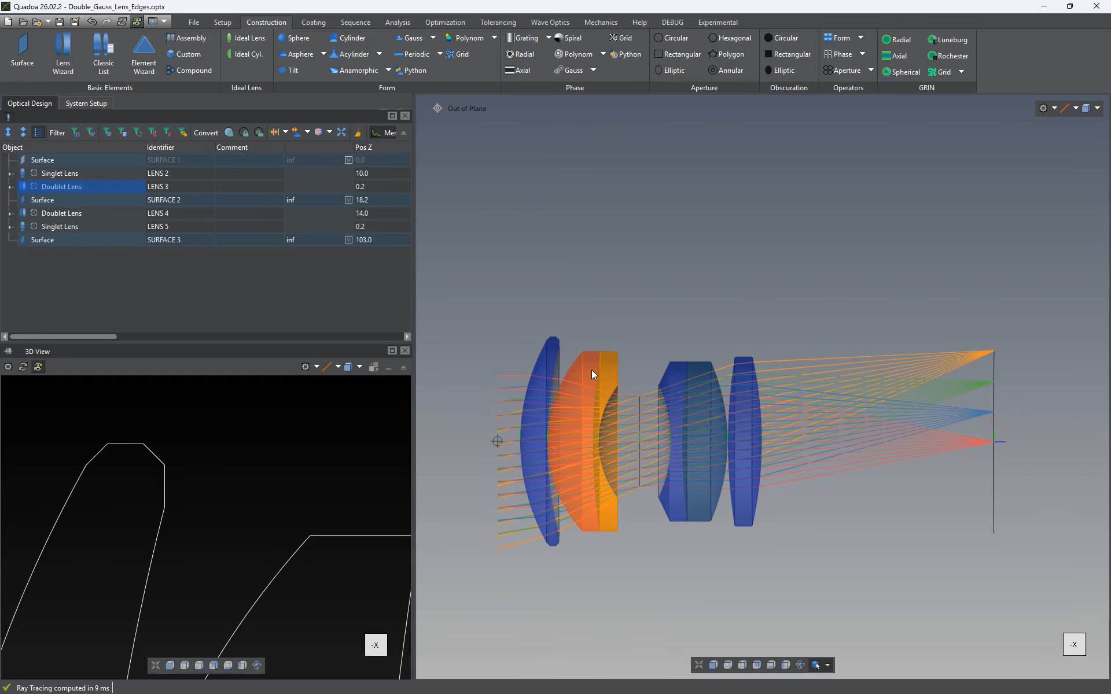
double_click(50, 189)
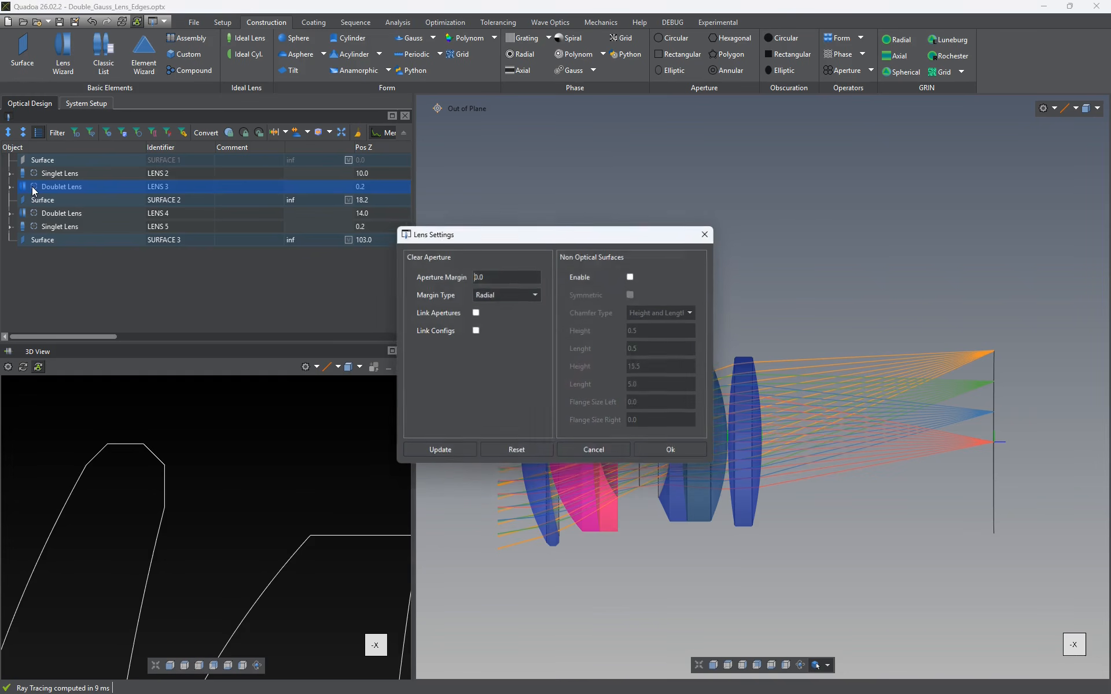
left_click_drag(567, 235, 339, 230)
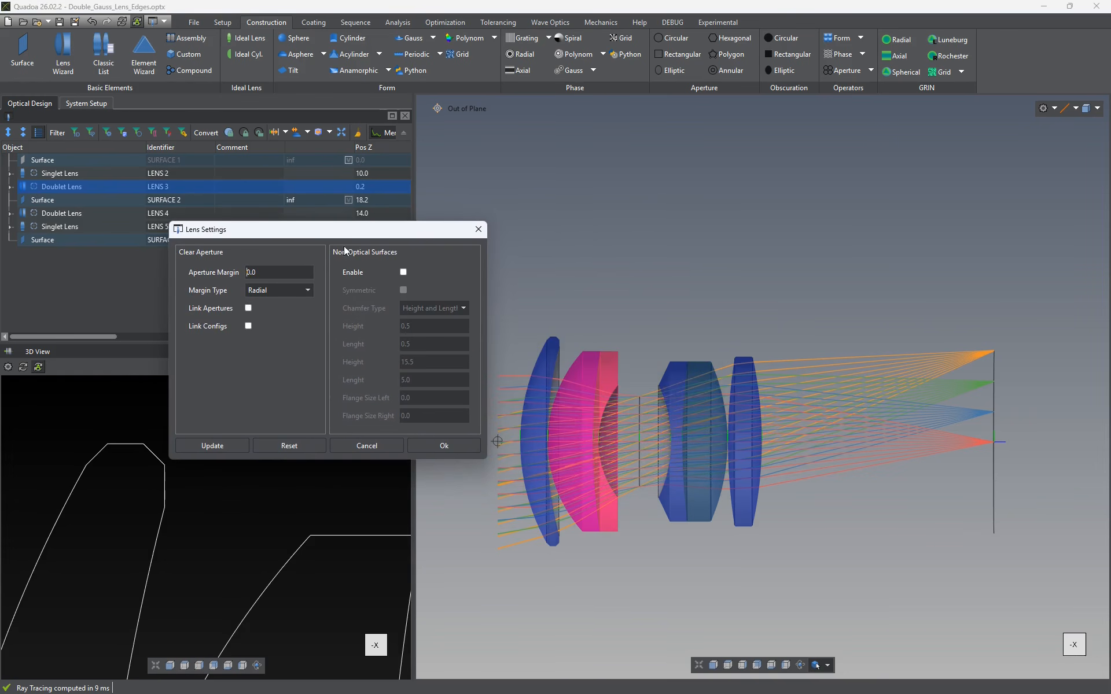
left_click(403, 273)
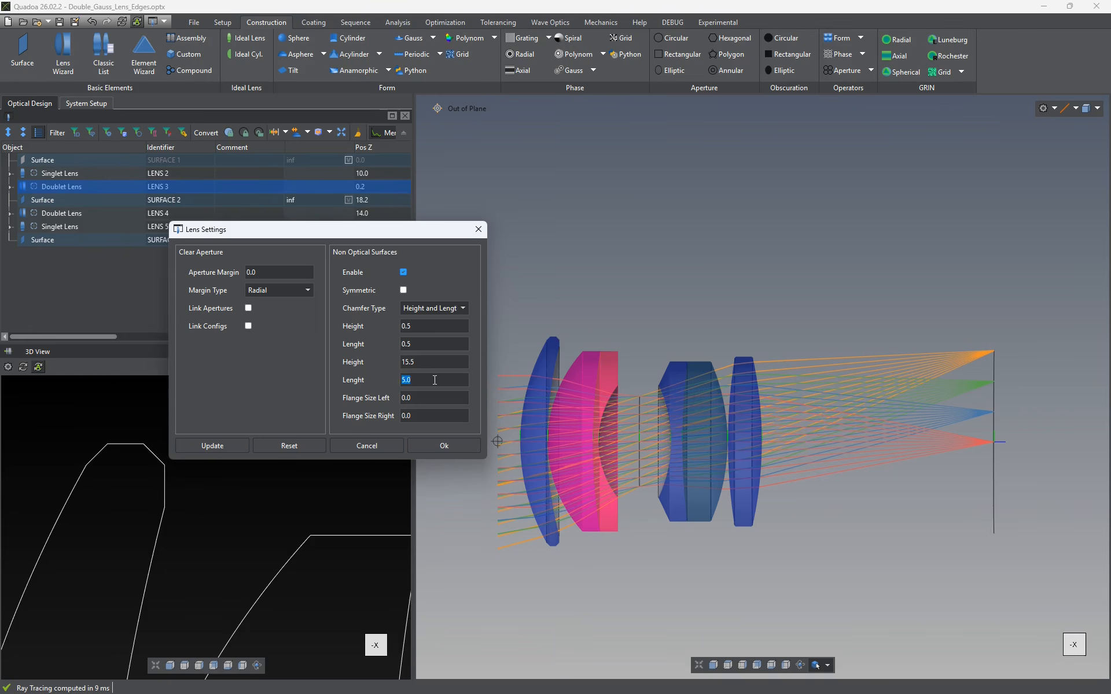
left_click_drag(427, 365, 382, 364)
left_click(417, 364)
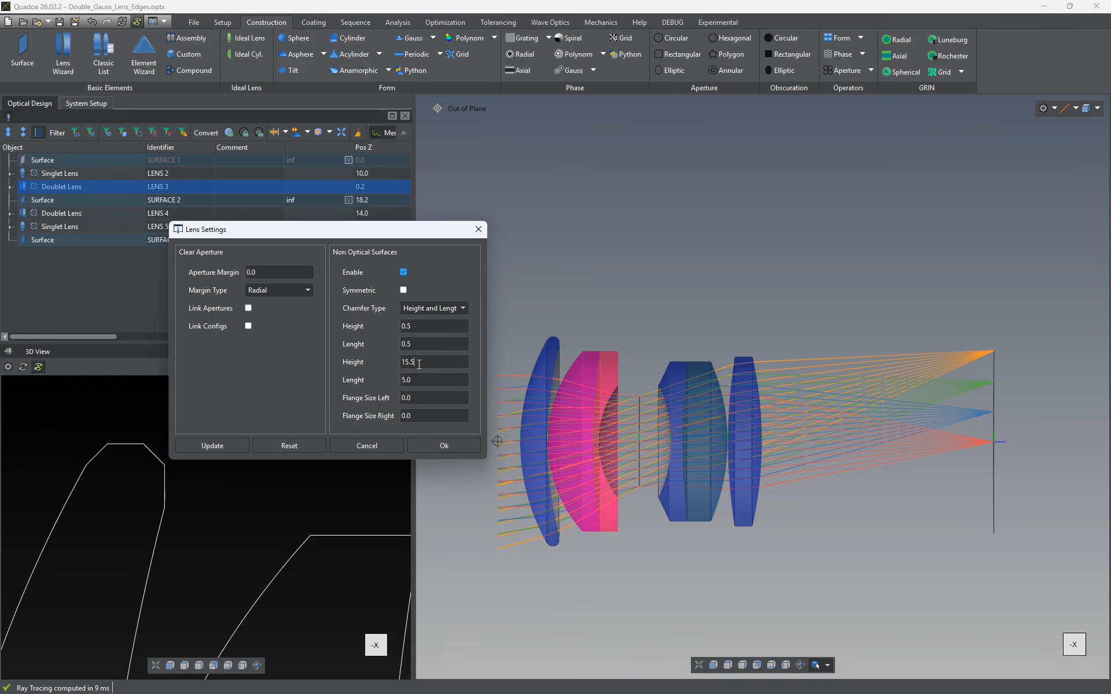
left_click(221, 445)
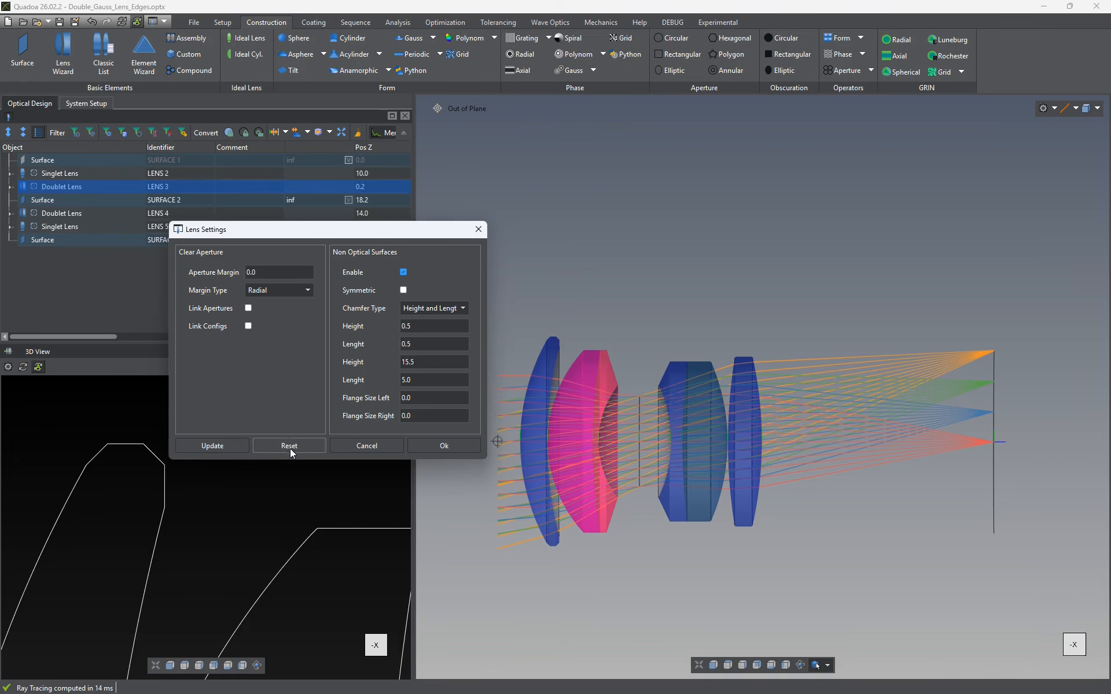
left_click(437, 445)
scroll(592, 373, "up", 6)
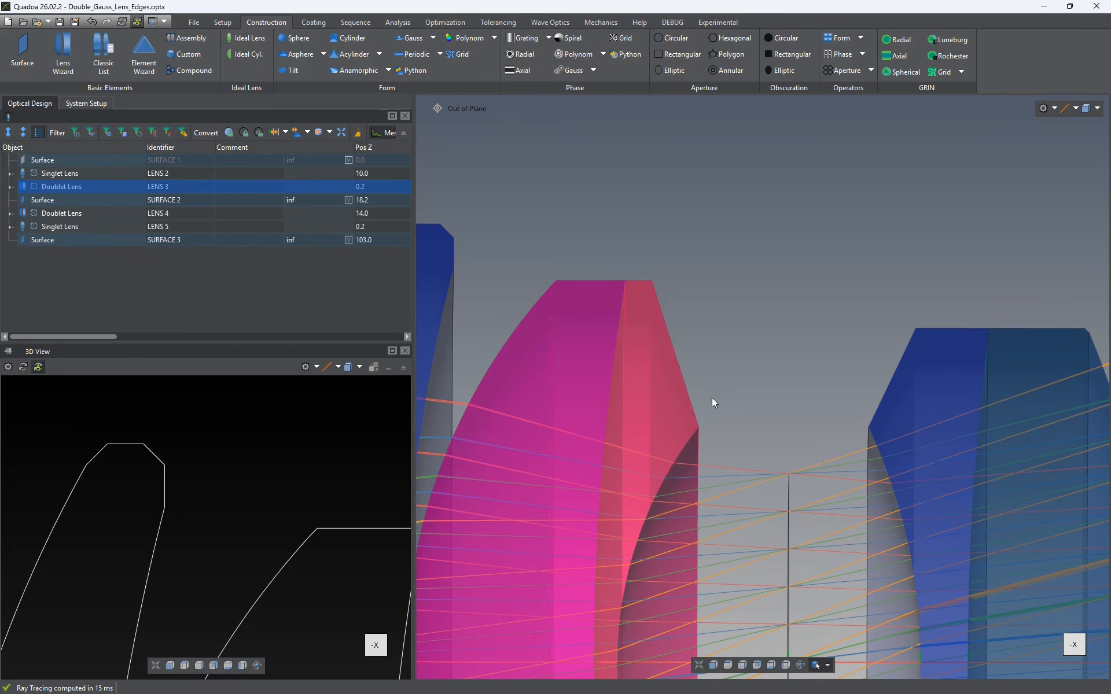
scroll(701, 311, "down", 3)
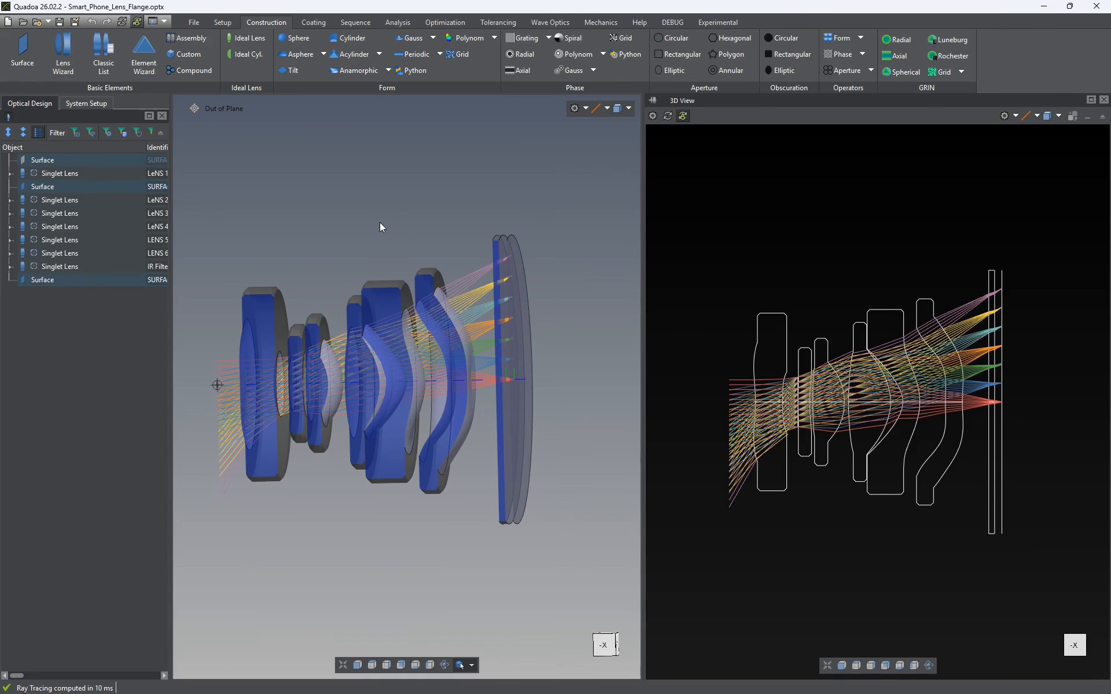
Set the flange size of singlet LENS 6 in the smartphone lens to 1.5 and apply the lens settings
left_click(435, 282)
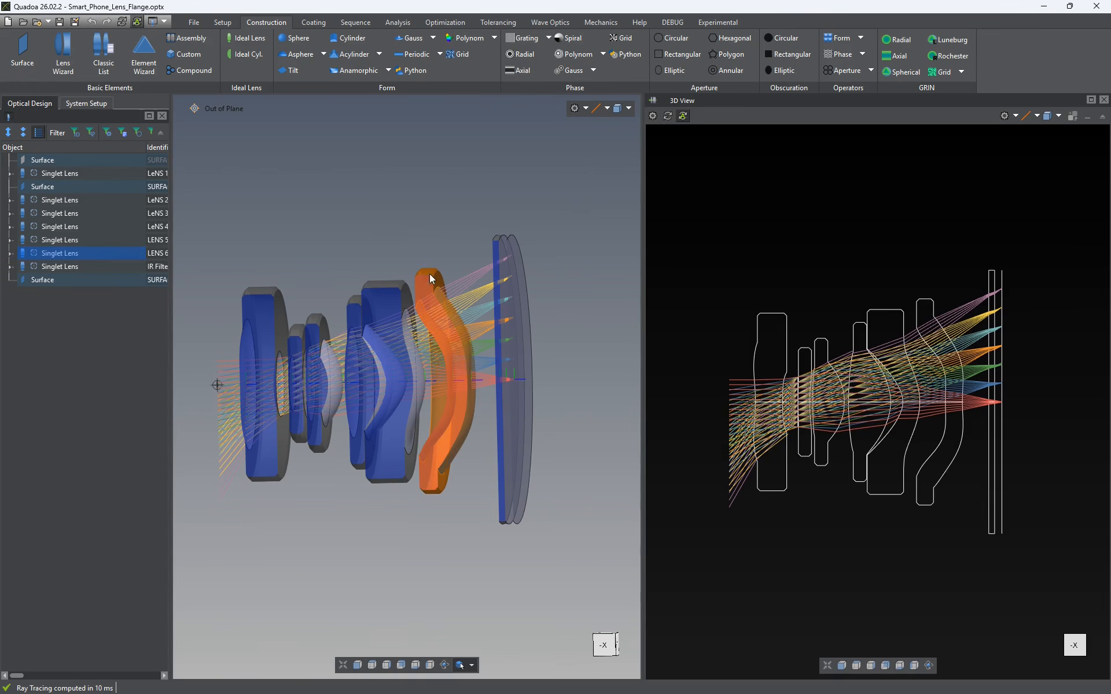
double_click(36, 253)
left_click_drag(516, 237, 234, 129)
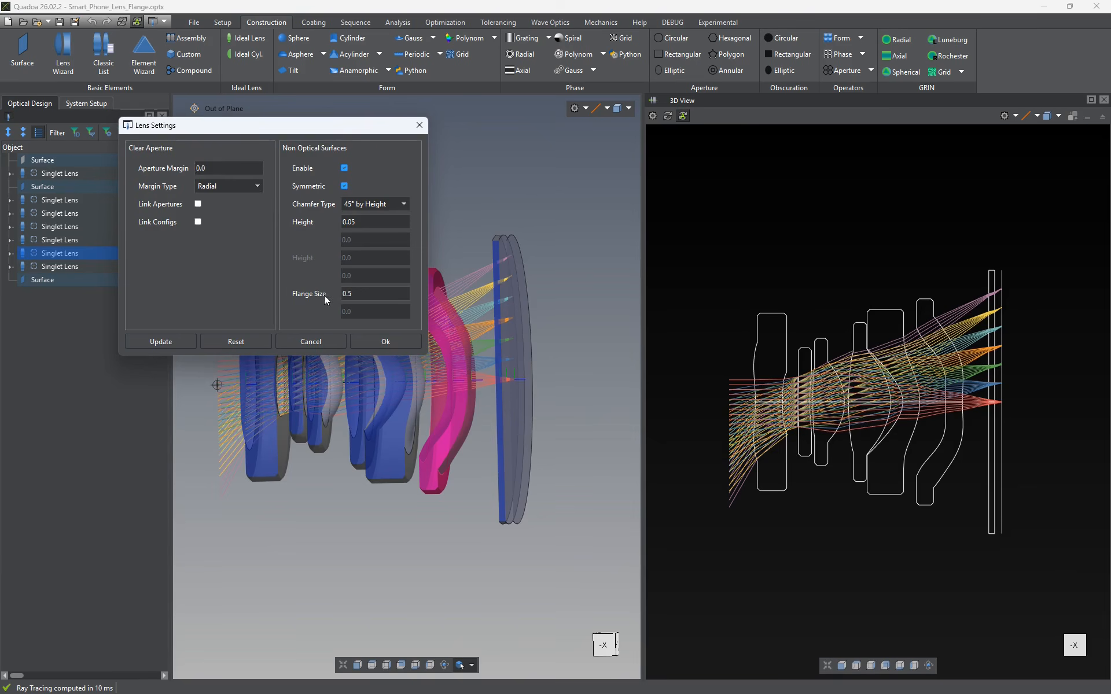
left_click_drag(367, 296, 335, 286)
left_click_drag(297, 124, 258, 108)
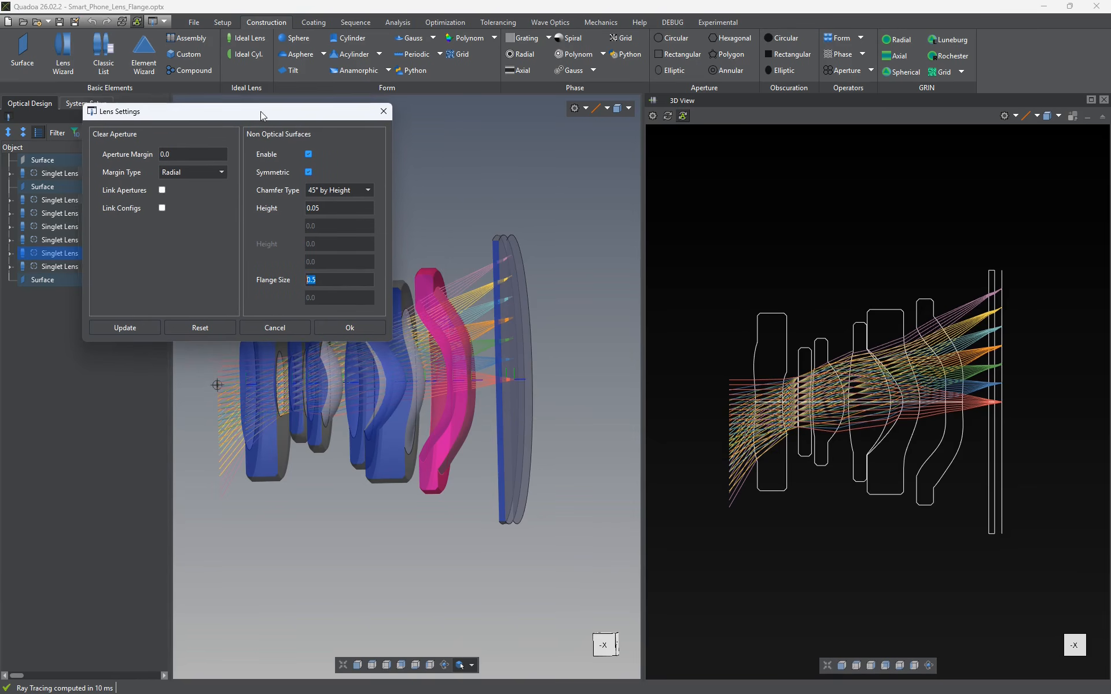
type("1,5")
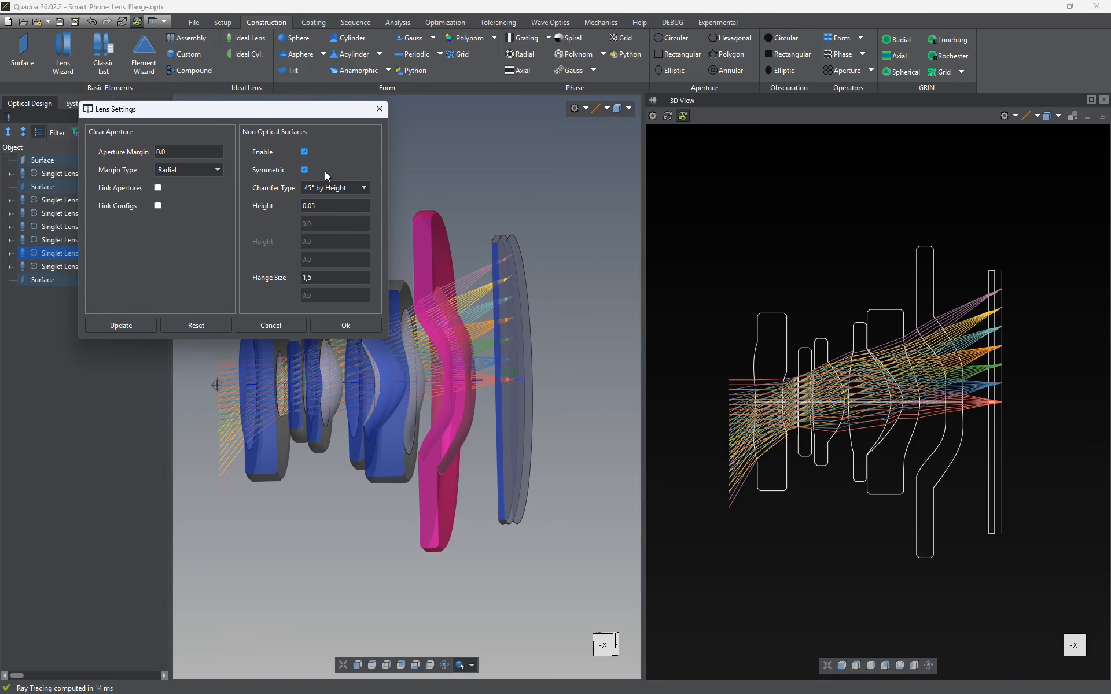
left_click(349, 327)
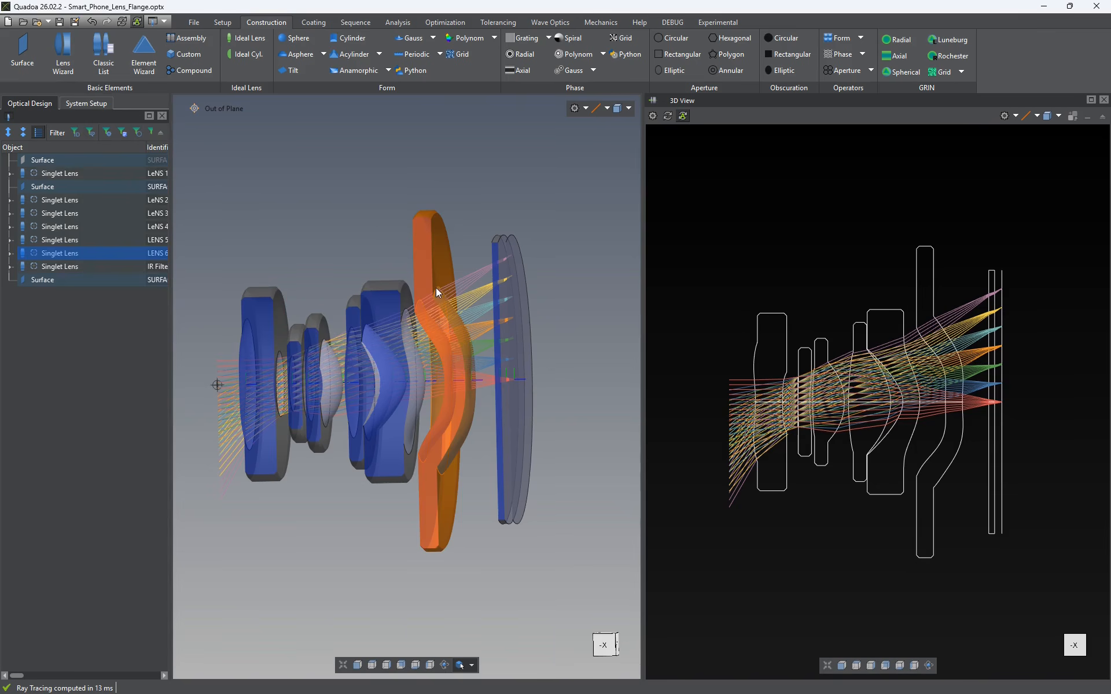